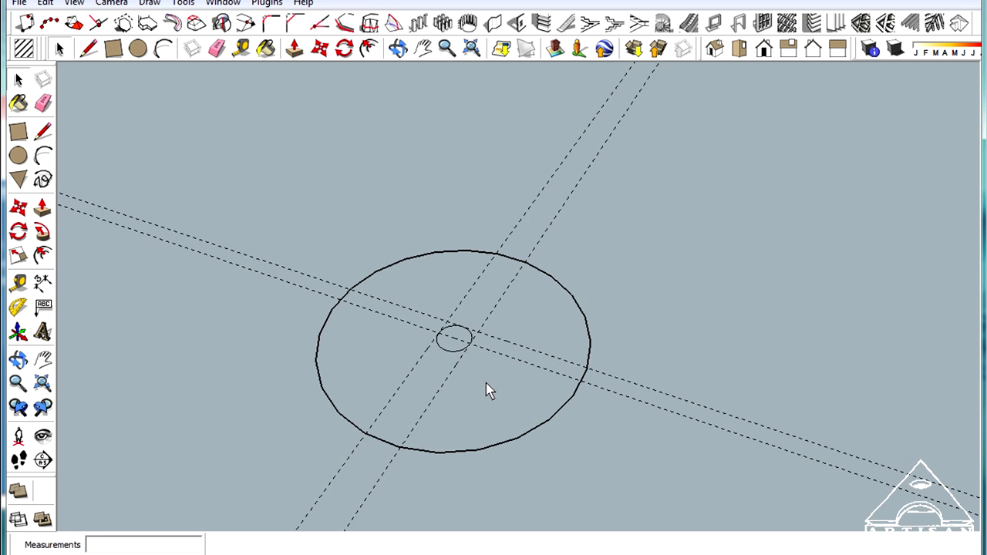
# Recenter the disc, orbit to check its thickness, then return to a near top-down view
pyautogui.click(422, 49)
pyautogui.moveTo(487, 198); pyautogui.dragTo(440, 176)
pyautogui.scroll(3, 406, 280)
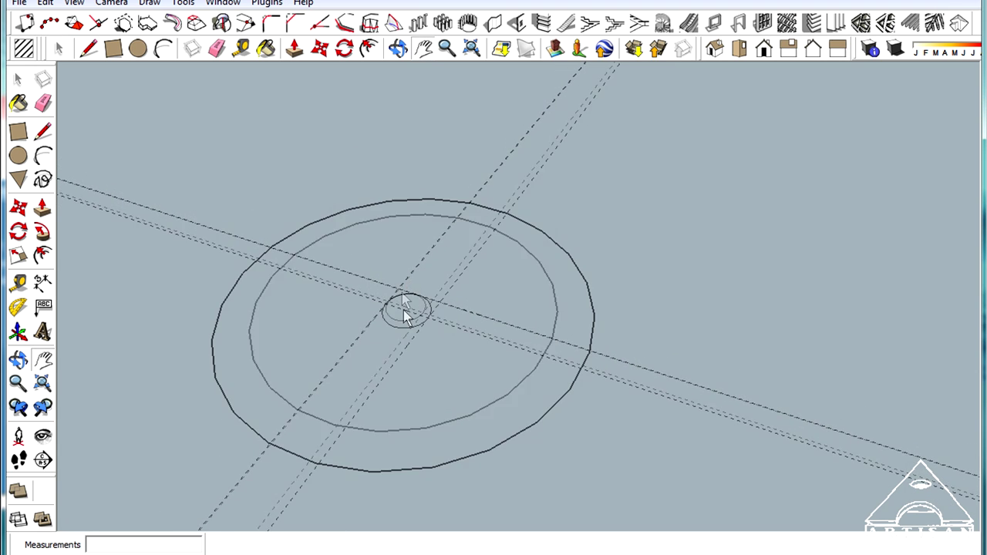
pyautogui.scroll(2, 406, 312)
pyautogui.scroll(-2, 406, 313)
pyautogui.moveTo(406, 312); pyautogui.dragTo(497, 370, button='middle')
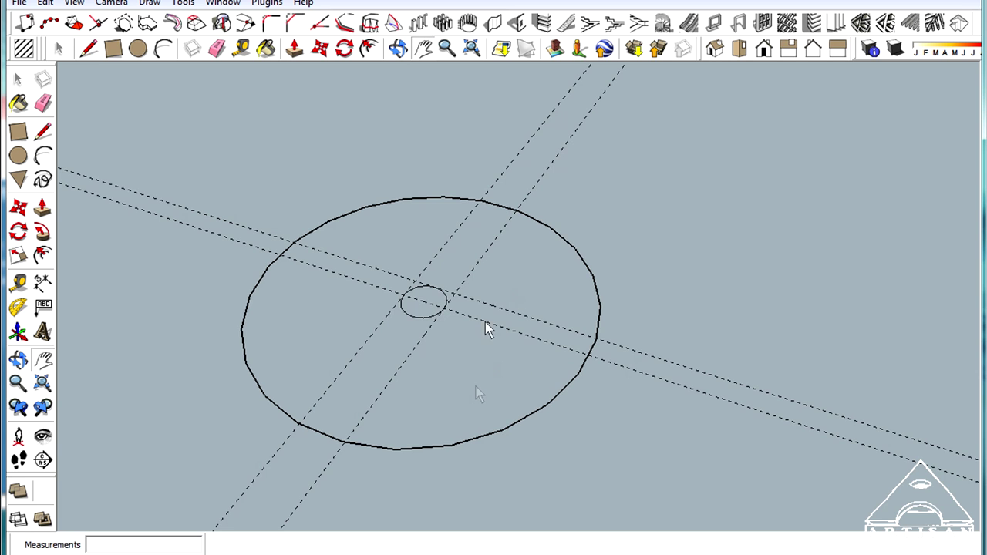
pyautogui.moveTo(485, 327); pyautogui.dragTo(485, 389, button='middle')
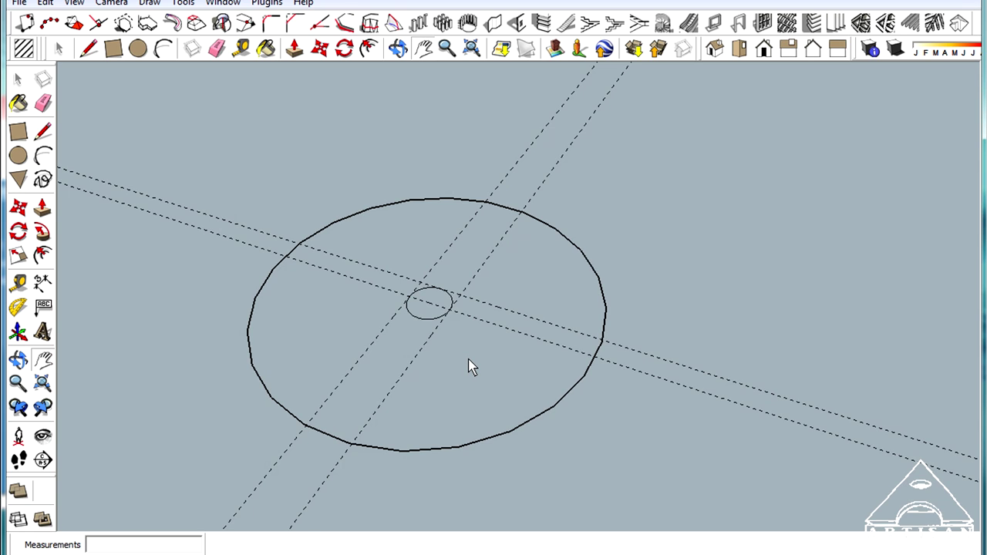
pyautogui.moveTo(472, 367); pyautogui.dragTo(447, 357, button='middle')
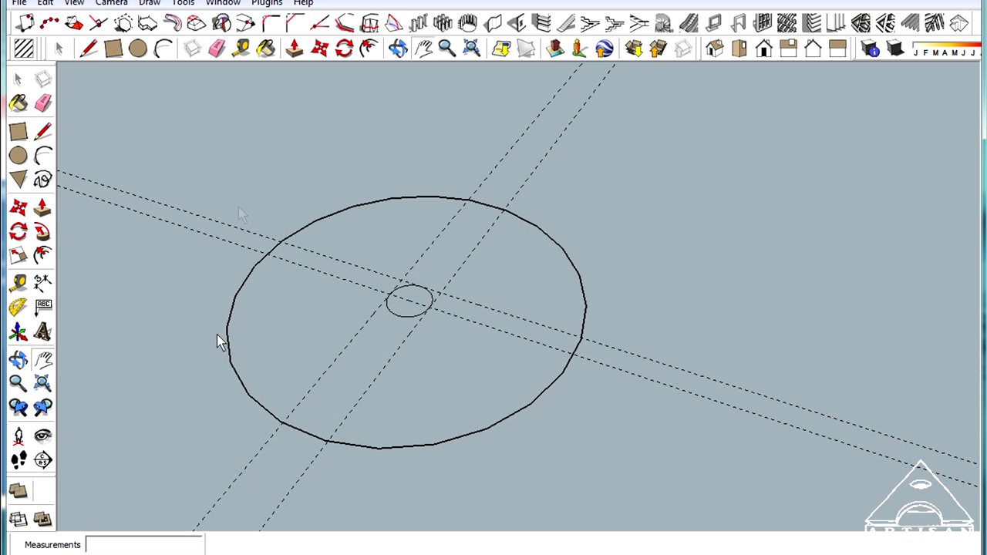
# Draw two parallel slot lines from the center hole's edge out to the disc's rim
pyautogui.press('t')
pyautogui.click(327, 441)
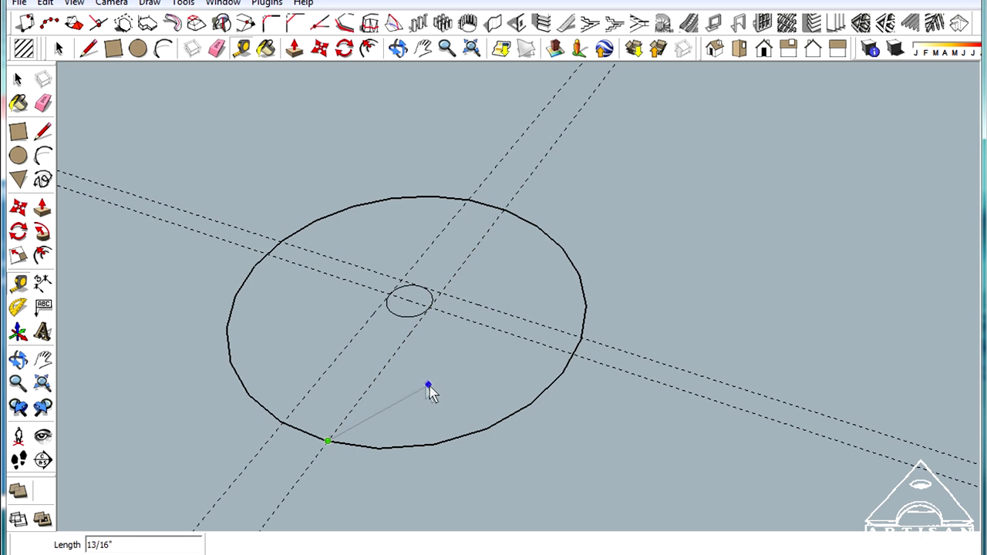
pyautogui.press('Escape')
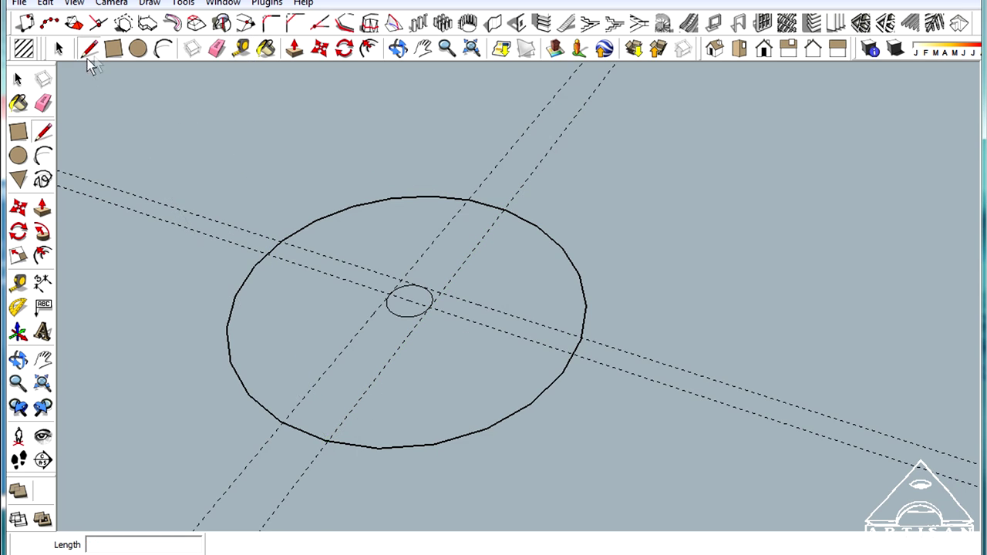
pyautogui.click(390, 296)
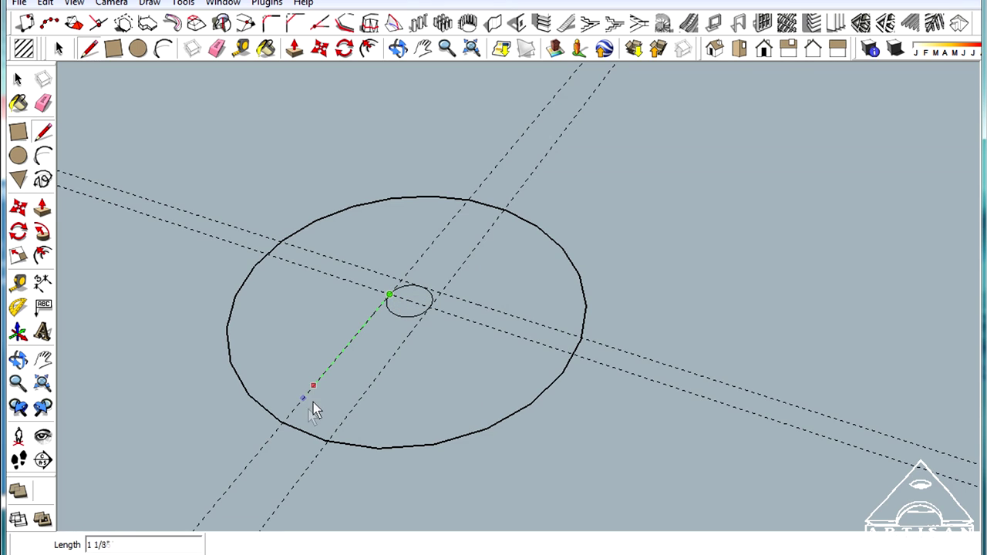
pyautogui.click(283, 421)
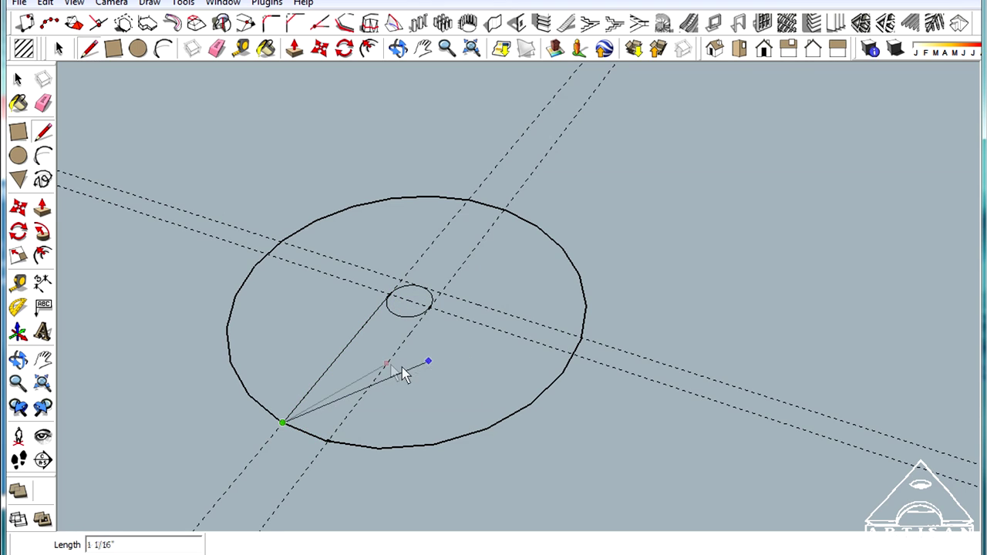
pyautogui.press('Escape')
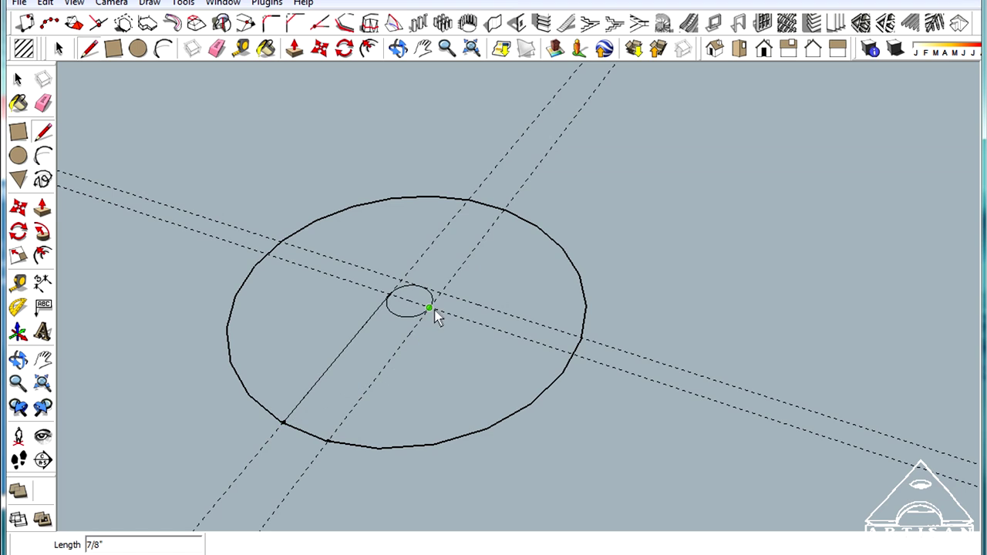
pyautogui.click(328, 441)
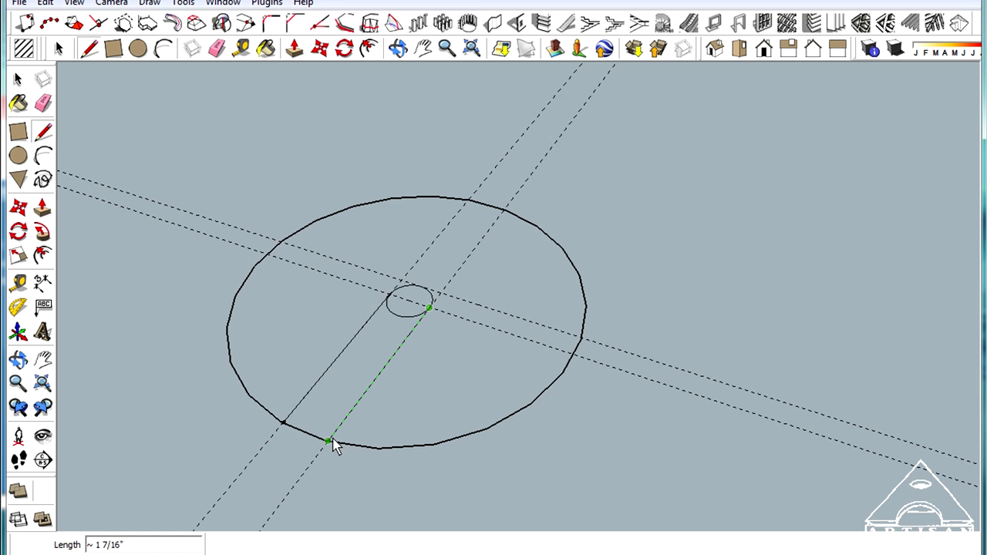
# Erase the two guide lines crossing the center hole
pyautogui.click(217, 47)
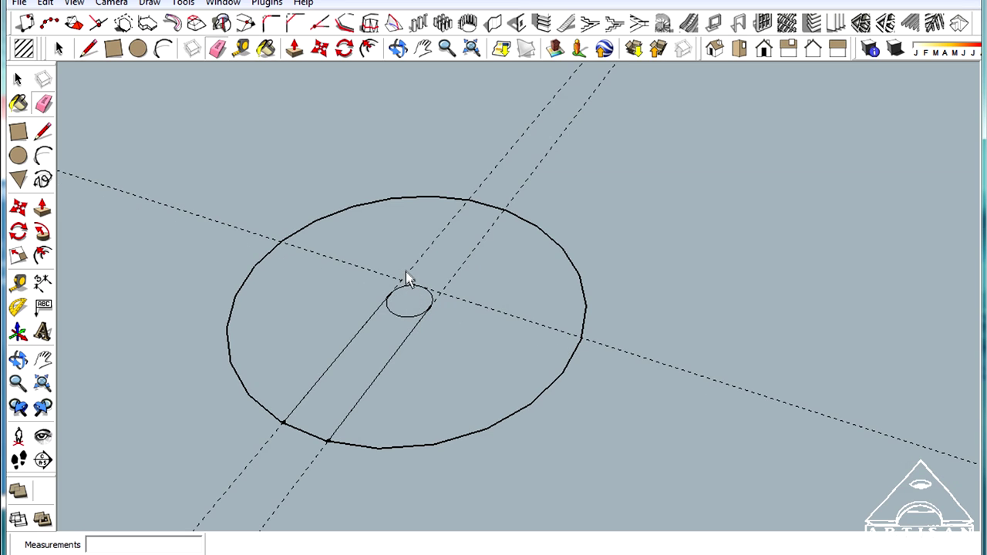
pyautogui.click(398, 279)
pyautogui.click(423, 273)
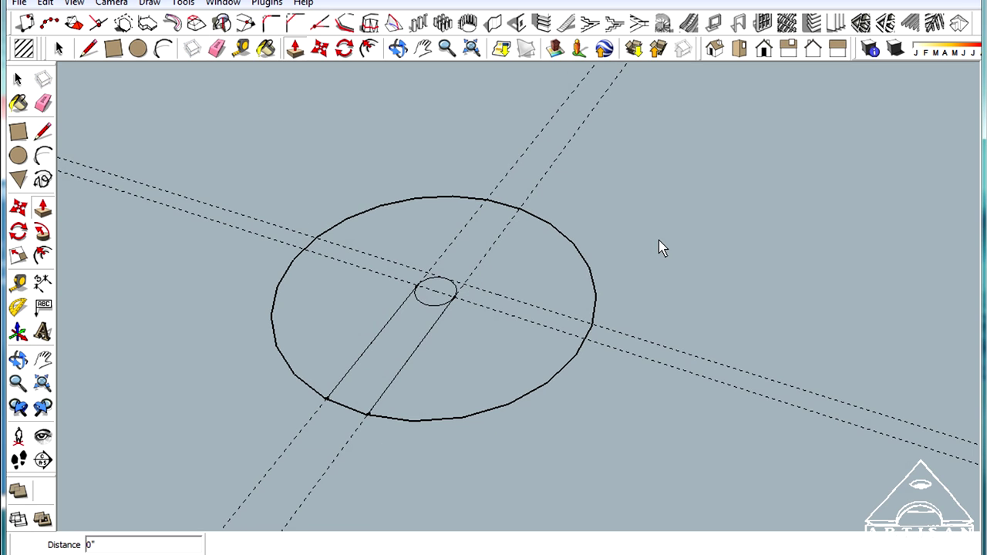
# Offset the disc's outer edge inward to create an inner concentric circle
pyautogui.click(241, 48)
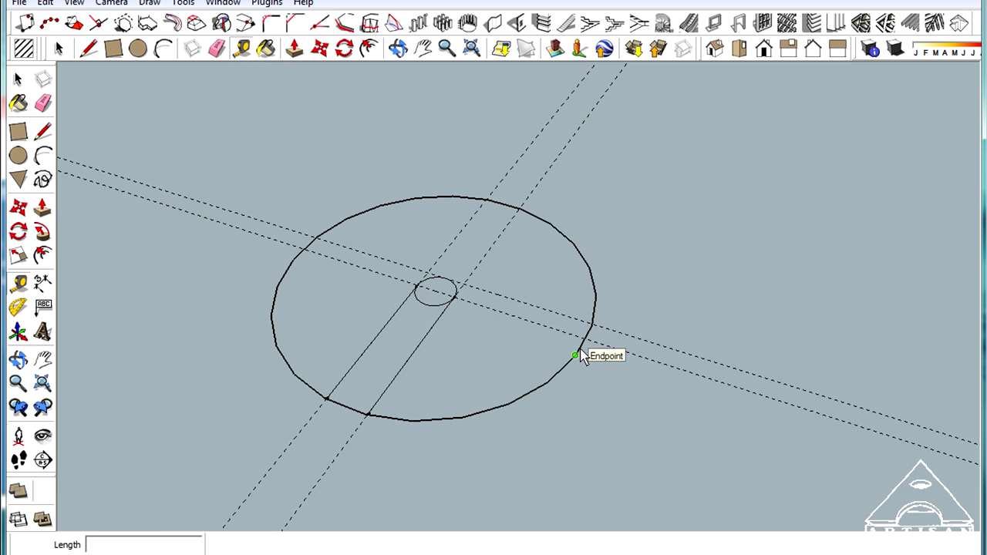
pyautogui.click(367, 48)
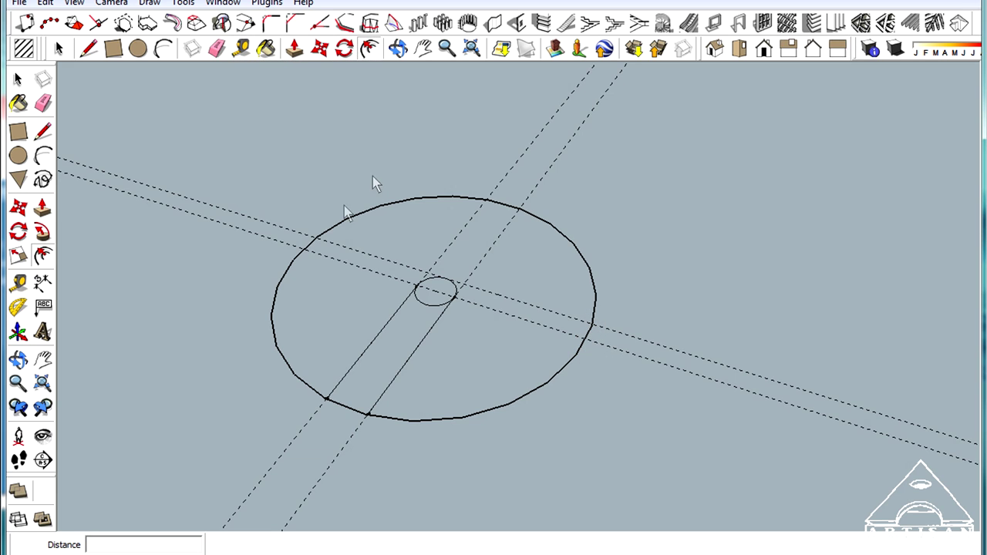
pyautogui.click(346, 220)
pyautogui.click(481, 270)
# Draw two screw-hole circles (radius 1/16 and 1/2) at the guide intersections, then erase the ring's upper arc
pyautogui.click(138, 49)
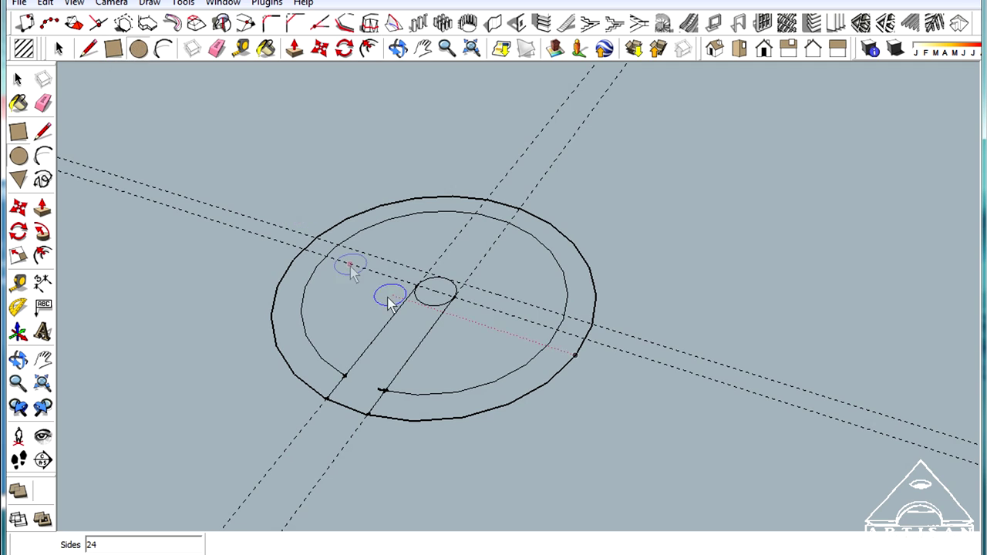
pyautogui.click(330, 259)
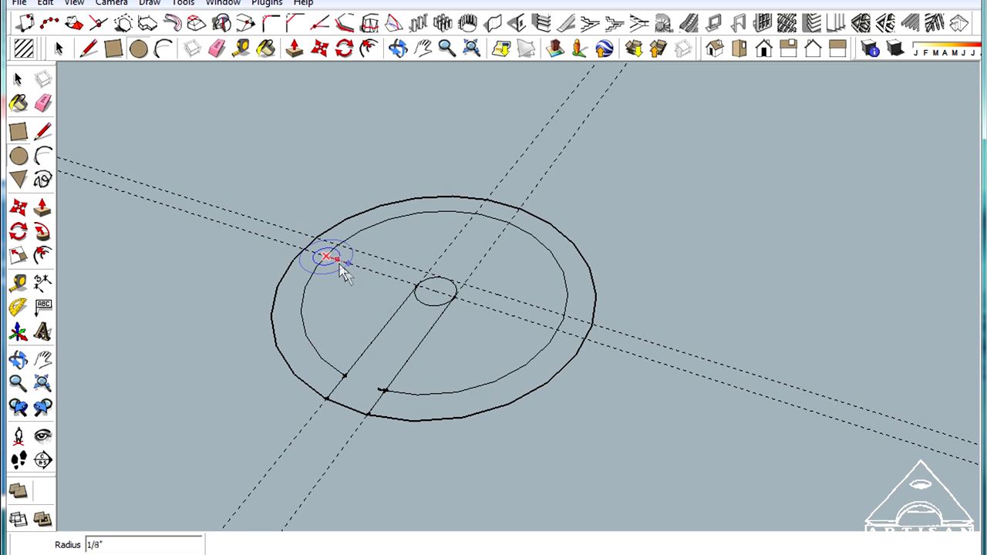
pyautogui.write('1/1')
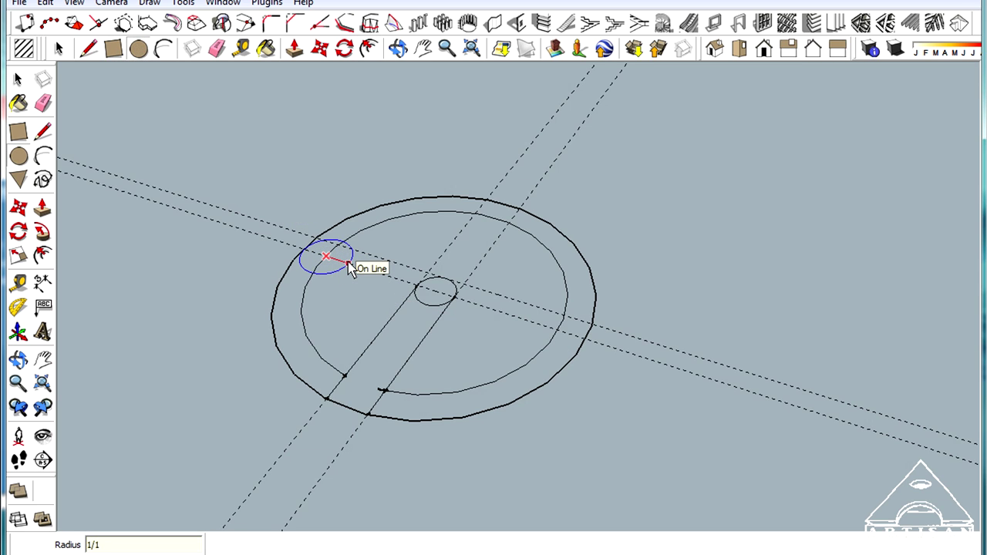
pyautogui.write('6')
pyautogui.press('Return')
pyautogui.scroll(3, 352, 269)
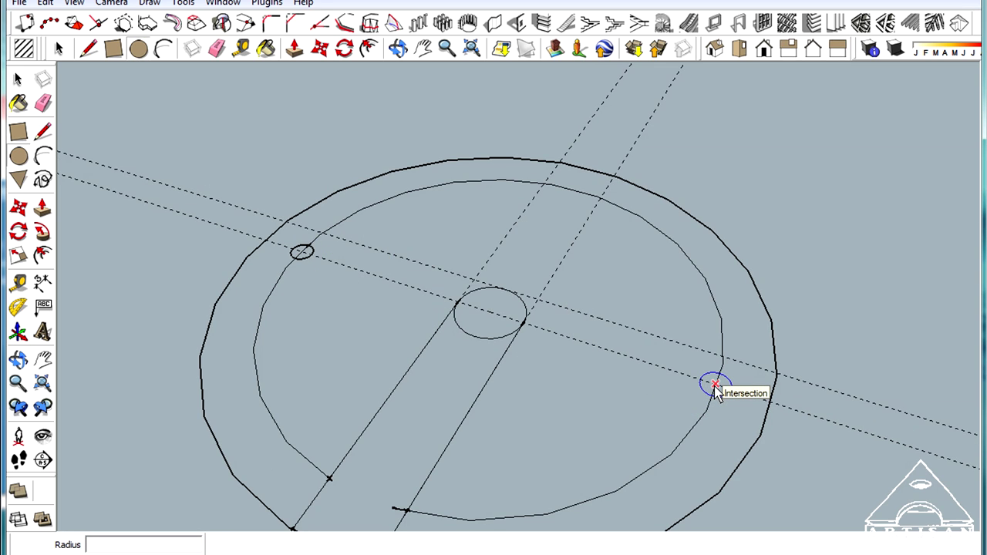
pyautogui.click(715, 385)
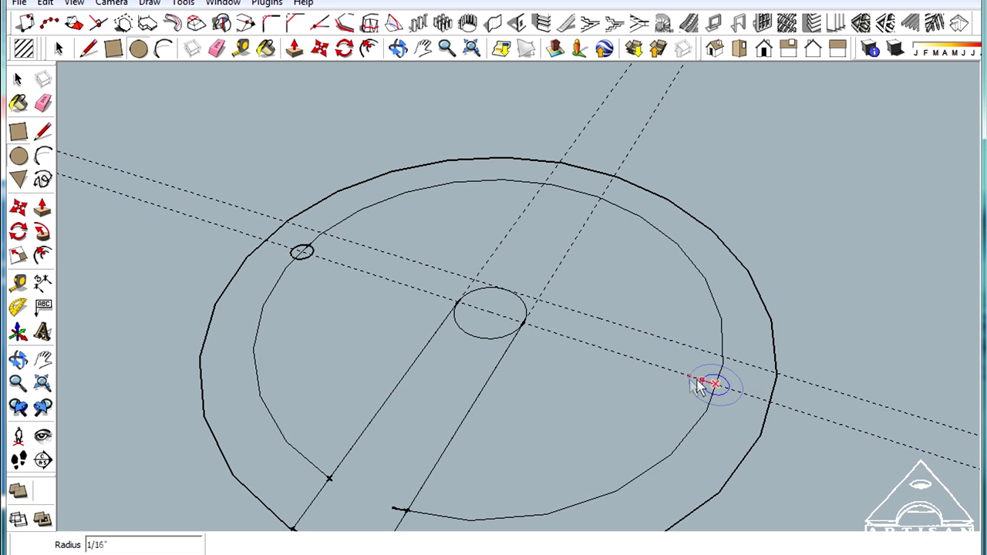
pyautogui.click(695, 383)
pyautogui.write('1/')
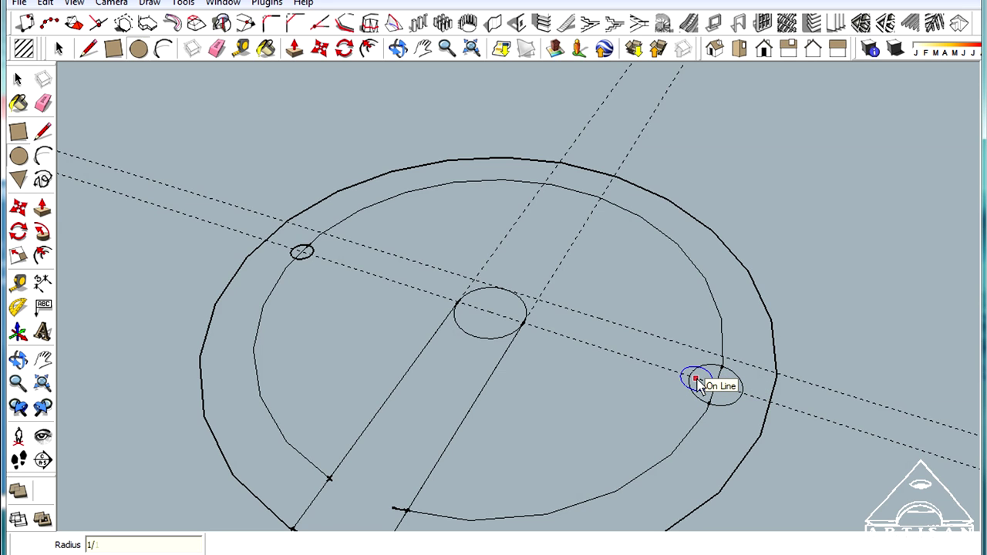
pyautogui.write('2')
pyautogui.press('Return')
pyautogui.scroll(-3, 539, 359)
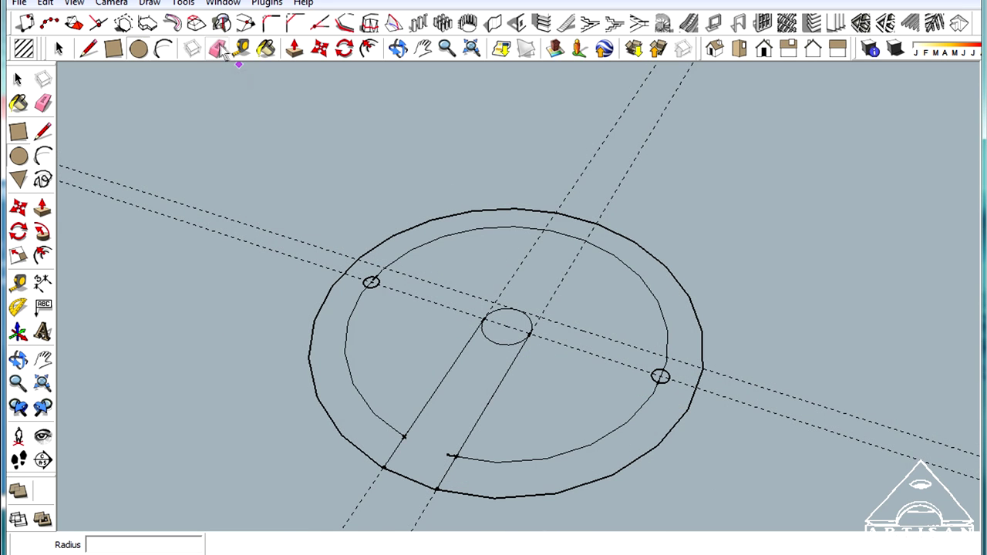
pyautogui.click(220, 50)
# Erase leftover ring arcs, dashed guides, half the centre circle and the slot's bottom edge, then delete the stray tick
pyautogui.click(424, 247)
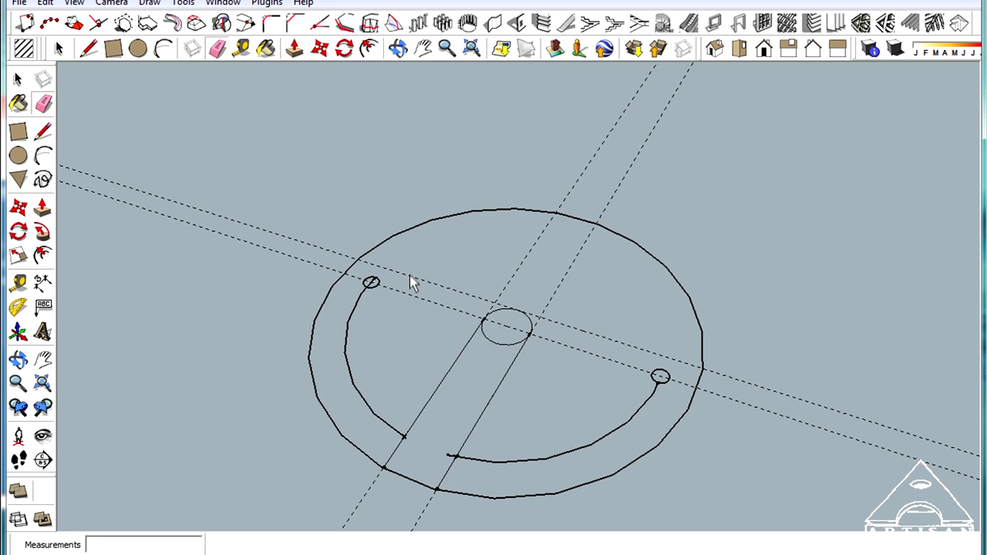
pyautogui.click(407, 297)
pyautogui.click(351, 335)
pyautogui.click(562, 460)
pyautogui.click(548, 314)
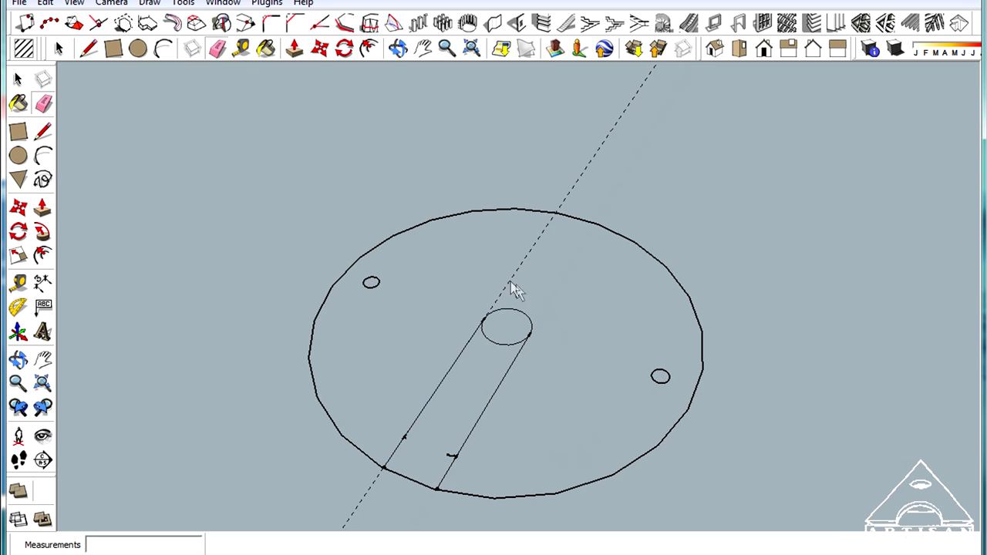
pyautogui.click(511, 286)
pyautogui.click(502, 343)
pyautogui.click(420, 473)
pyautogui.press('space')
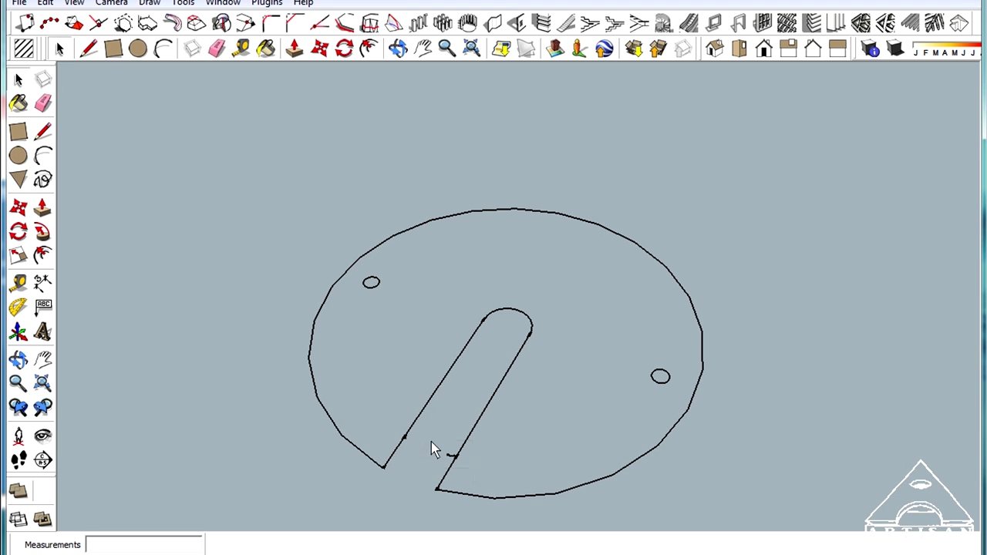
pyautogui.moveTo(430, 441); pyautogui.dragTo(478, 472)
pyautogui.press('Delete')
# Trial-extrude the plate face to 1/16 inch, then undo it back to a flat face
pyautogui.click(294, 48)
pyautogui.click(442, 322)
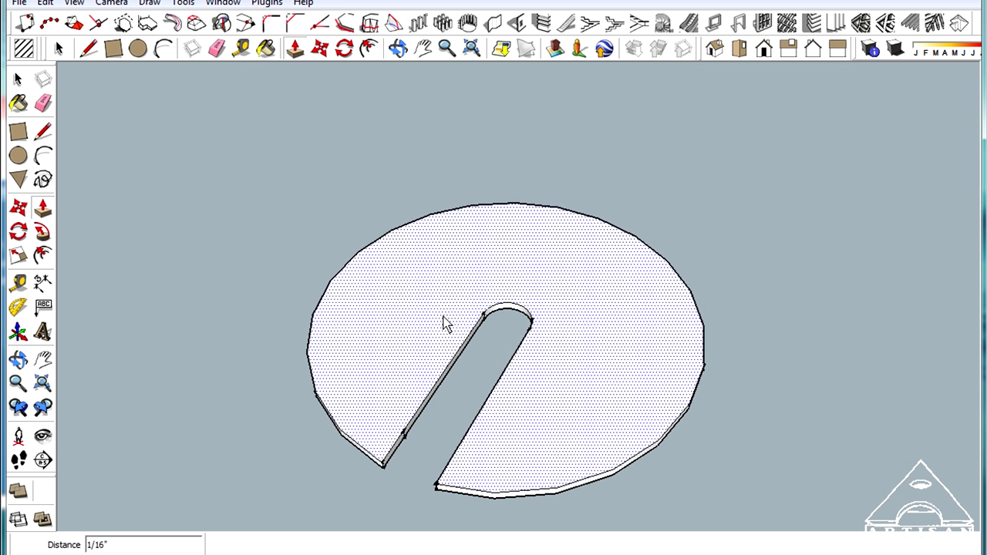
pyautogui.press('Escape')
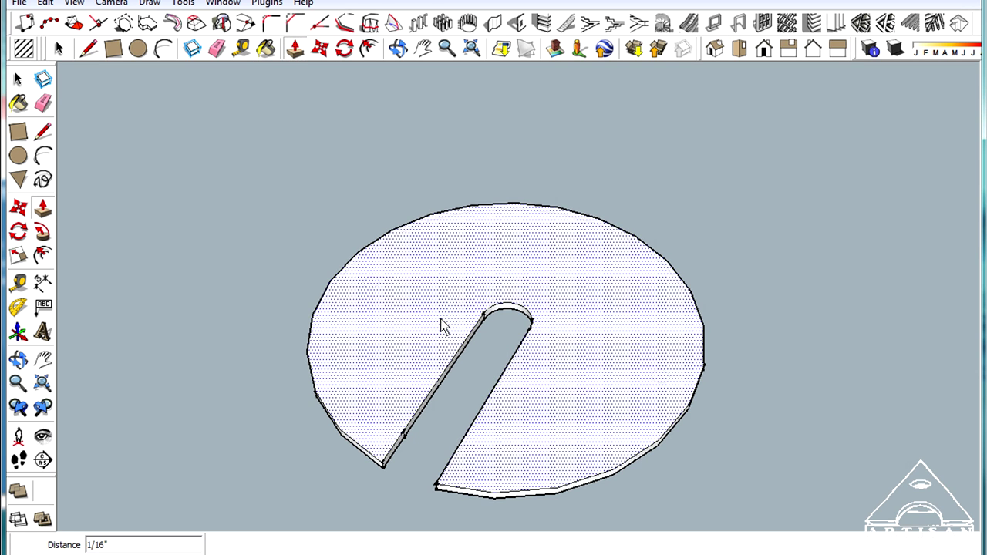
pyautogui.hotkey('ctrl', 'z')
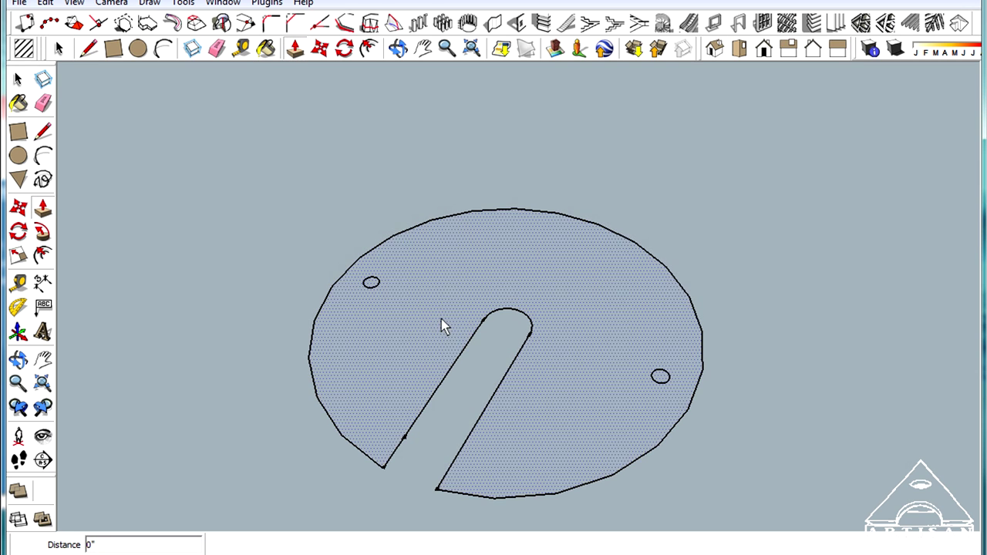
pyautogui.doubleClick(373, 286)
pyautogui.hotkey('ctrl', 'z')
pyautogui.click(637, 380)
pyautogui.press('Escape')
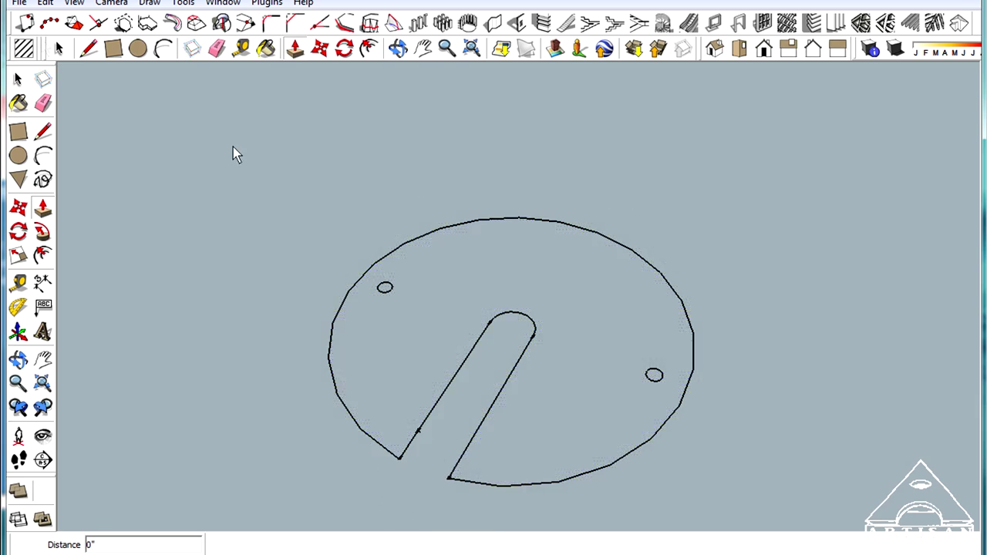
# Select the whole plate face together with its slot edges and screw-hole circles
pyautogui.click(59, 48)
pyautogui.moveTo(468, 329); pyautogui.dragTo(329, 191)
pyautogui.moveTo(502, 371); pyautogui.dragTo(694, 495)
pyautogui.moveTo(276, 144); pyautogui.dragTo(697, 493)
# Intersect the selected faces with the selection and pull both screw-hole circles up into pegs
pyautogui.rightClick(571, 329)
pyautogui.moveTo(628, 484)
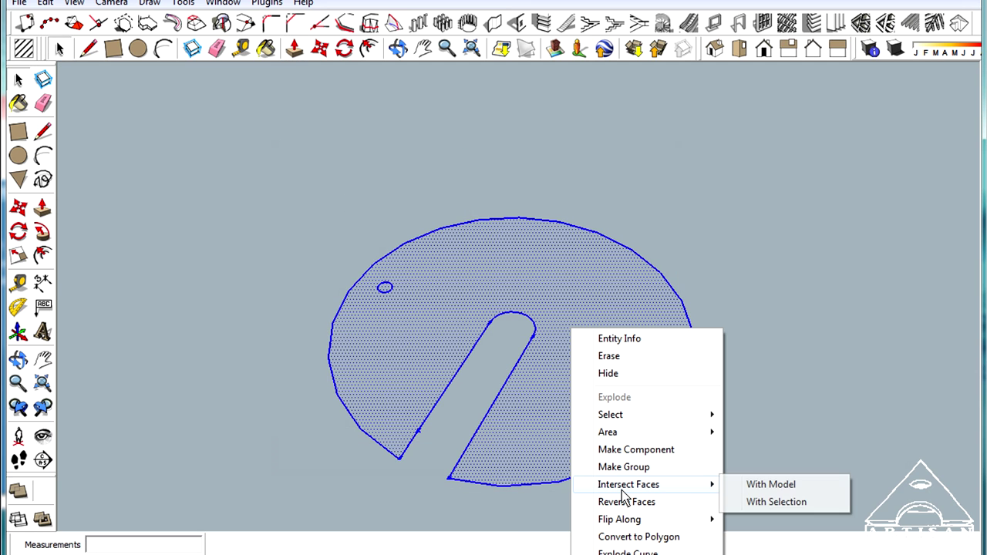
pyautogui.click(777, 502)
pyautogui.click(294, 48)
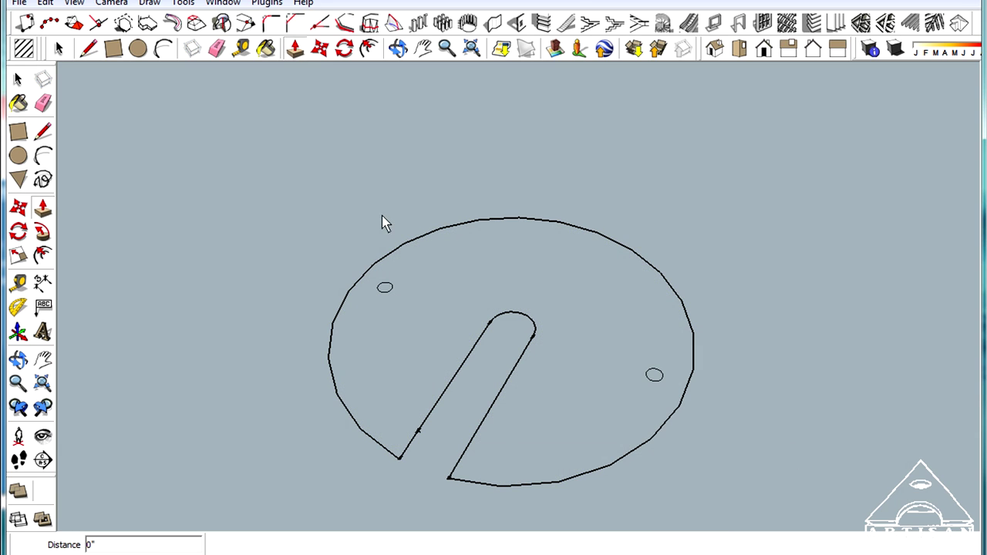
pyautogui.moveTo(386, 293); pyautogui.dragTo(377, 244)
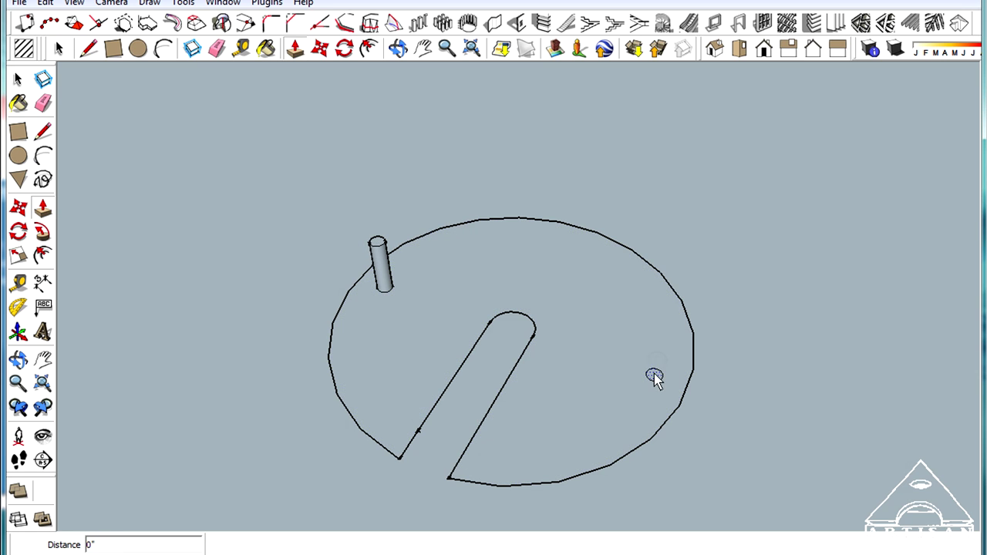
pyautogui.moveTo(654, 375); pyautogui.dragTo(669, 323)
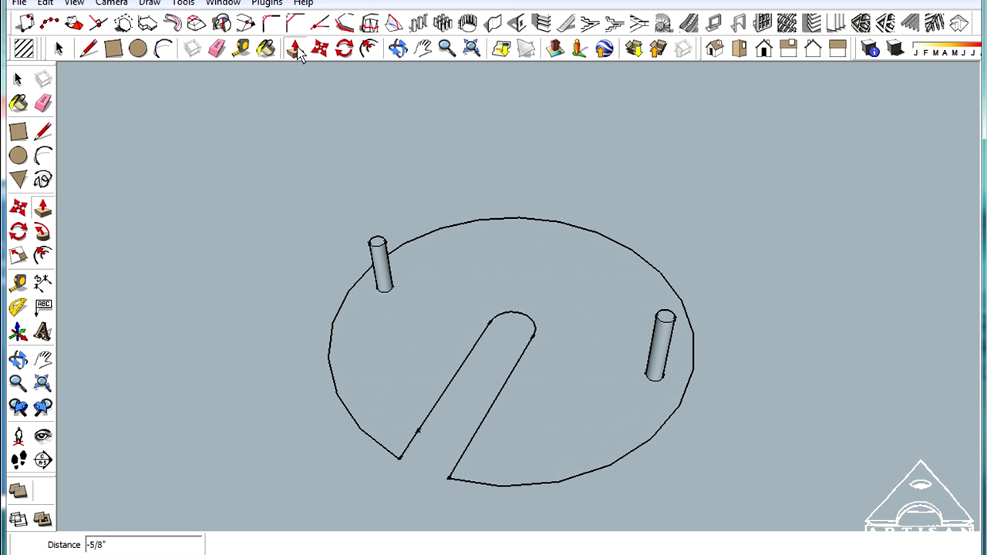
# Raise the slotted plate face to a 1/16-inch-thick slab
pyautogui.moveTo(471, 331); pyautogui.dragTo(476, 316)
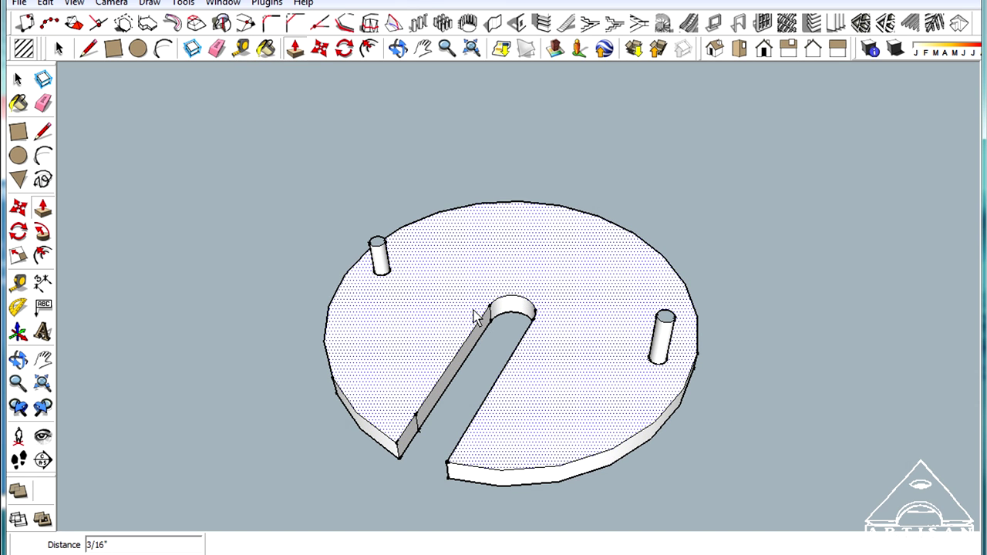
pyautogui.write('1/16')
pyautogui.press('Return')
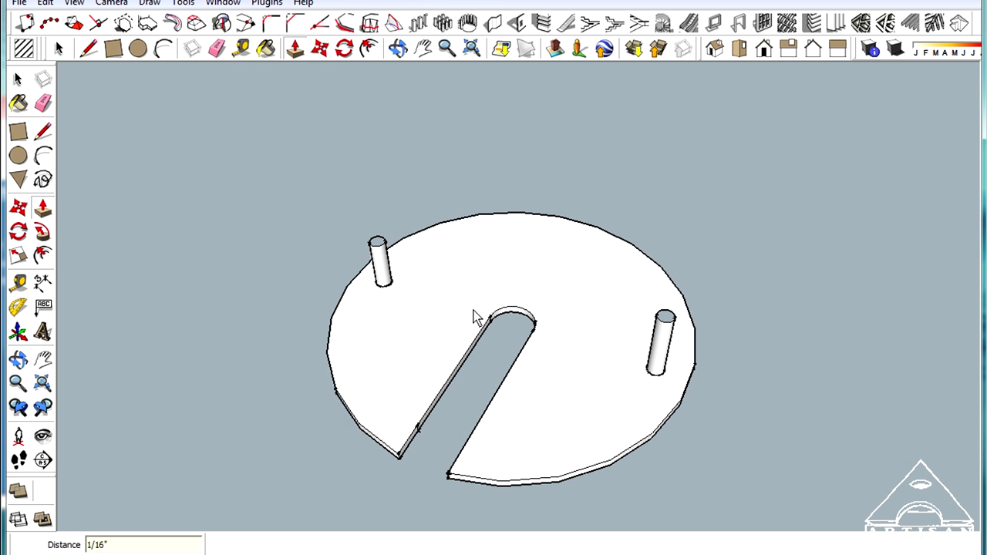
pyautogui.click(397, 50)
pyautogui.moveTo(432, 332); pyautogui.dragTo(363, 345)
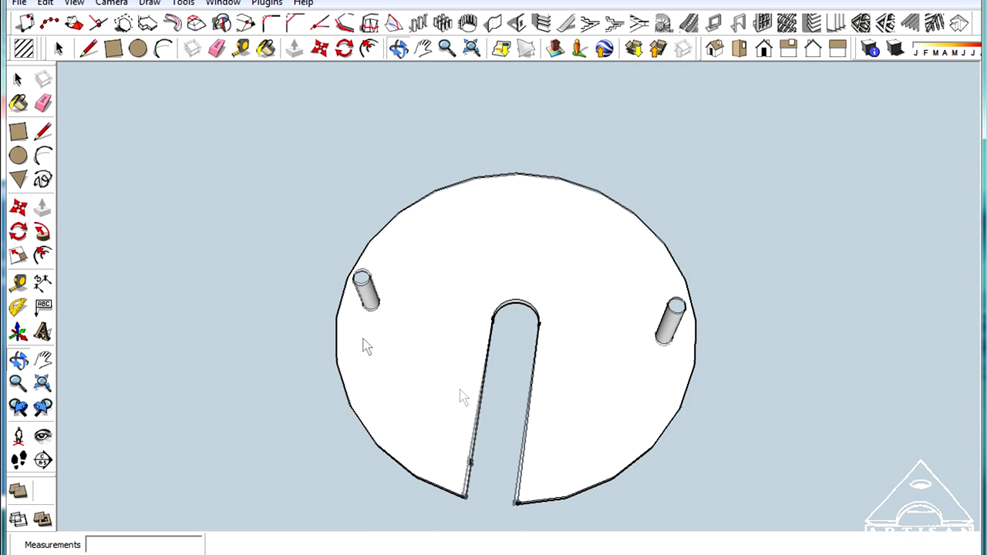
# Push the left peg down 1/16 inch into the plate to form a hole
pyautogui.scroll(5, 375, 326)
pyautogui.click(295, 47)
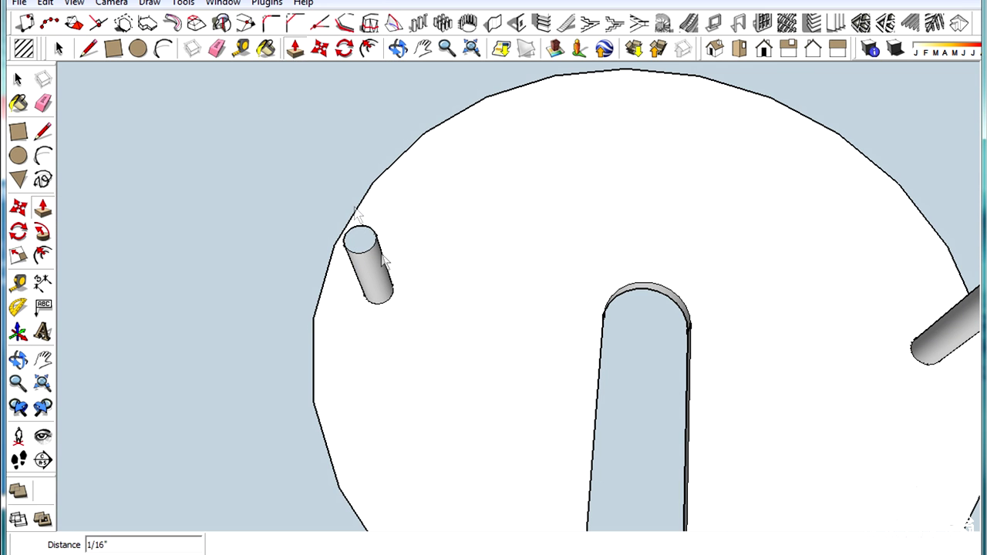
pyautogui.moveTo(359, 243); pyautogui.dragTo(393, 297)
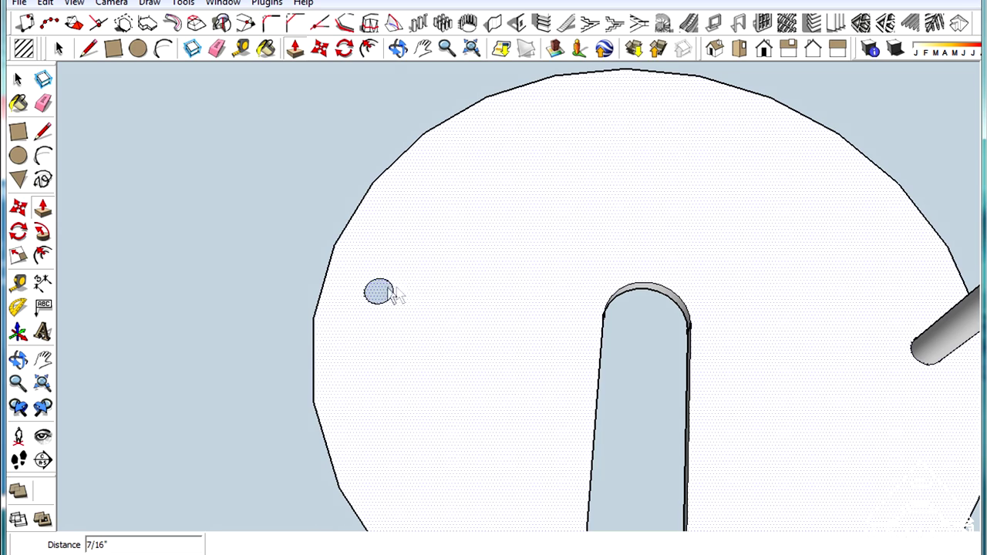
pyautogui.write('1/16')
pyautogui.press('Return')
pyautogui.press('space')
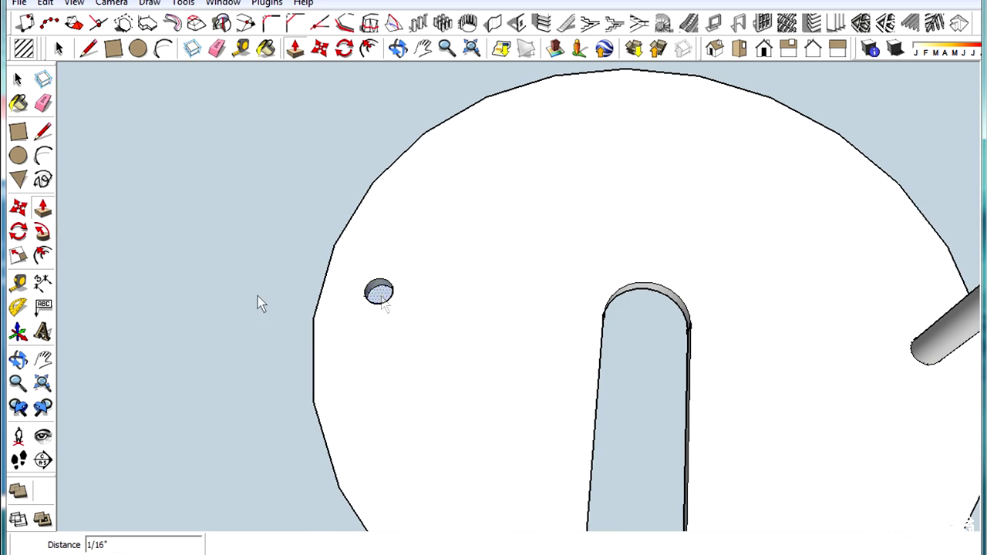
# Push the right peg down 1/16 inch to open the second screw hole
pyautogui.scroll(-3, 255, 301)
pyautogui.scroll(2, 794, 325)
pyautogui.press('p')
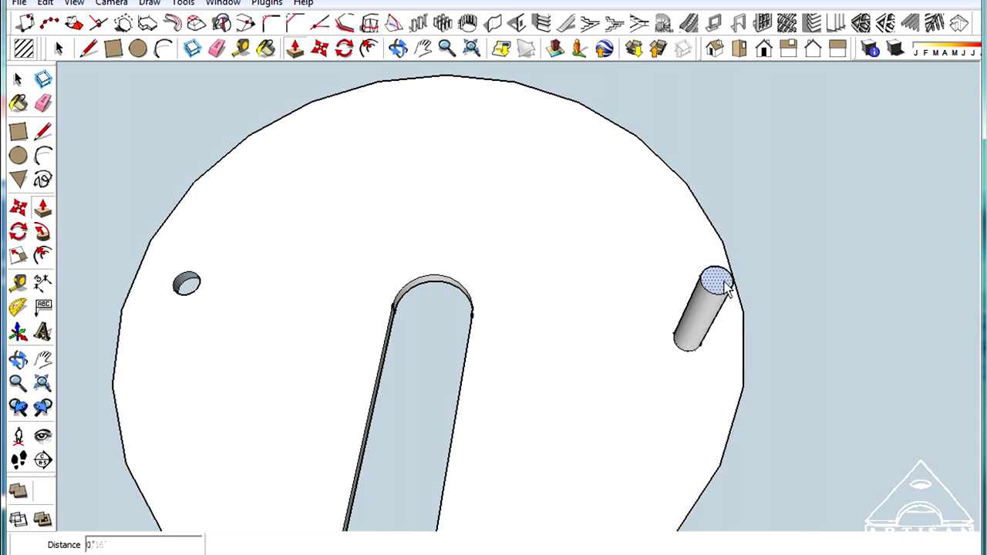
pyautogui.moveTo(718, 284); pyautogui.dragTo(695, 348)
pyautogui.write('1/16')
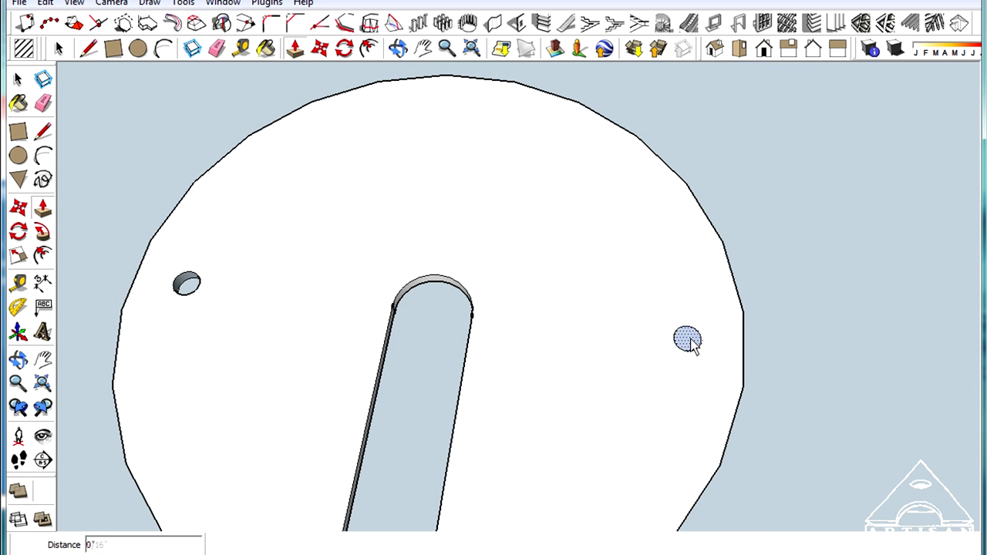
pyautogui.press('Return')
pyautogui.press('space')
# Zoom out and select the finished plate face with all its edges
pyautogui.click(560, 343)
pyautogui.scroll(-2, 560, 343)
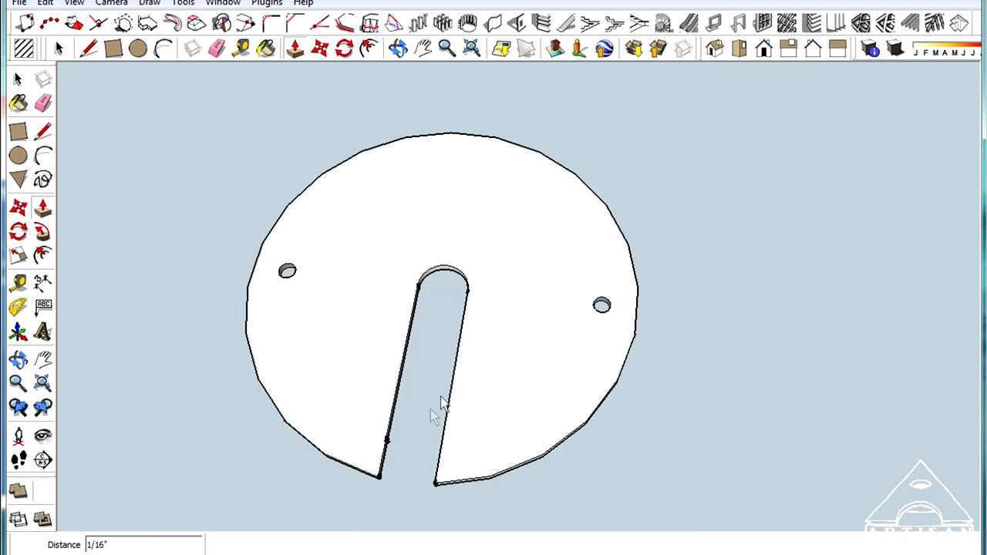
pyautogui.click(328, 193)
pyautogui.click(205, 315)
pyautogui.scroll(-2, 205, 308)
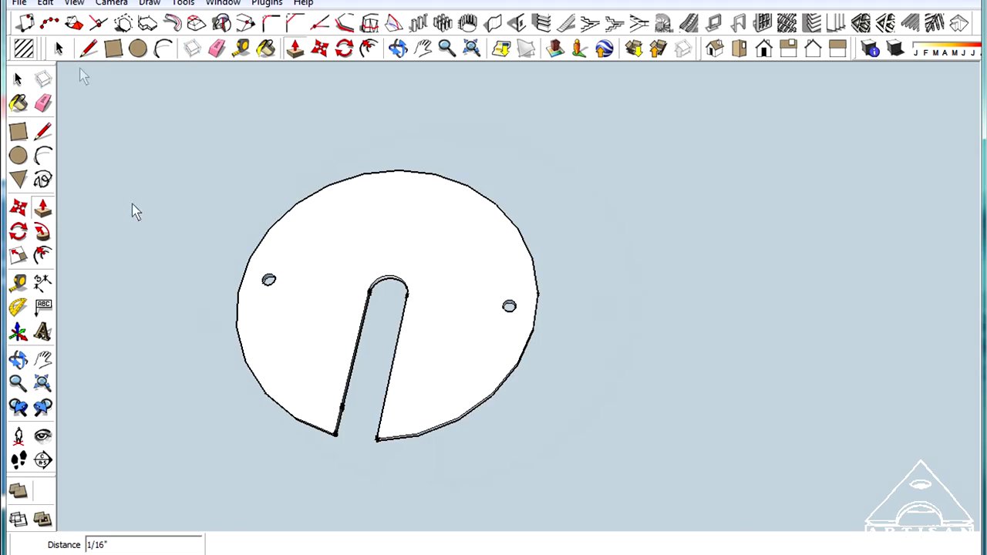
pyautogui.doubleClick(438, 273)
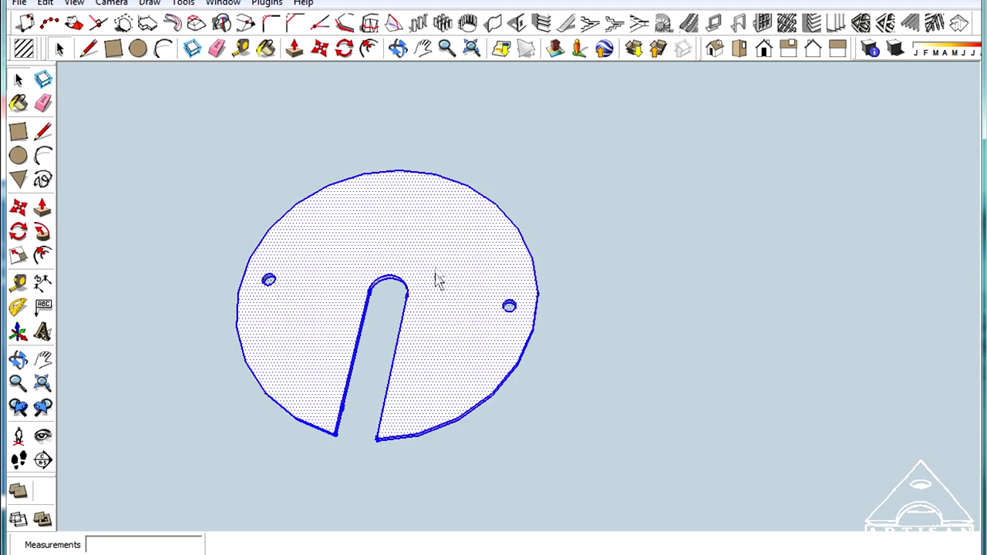